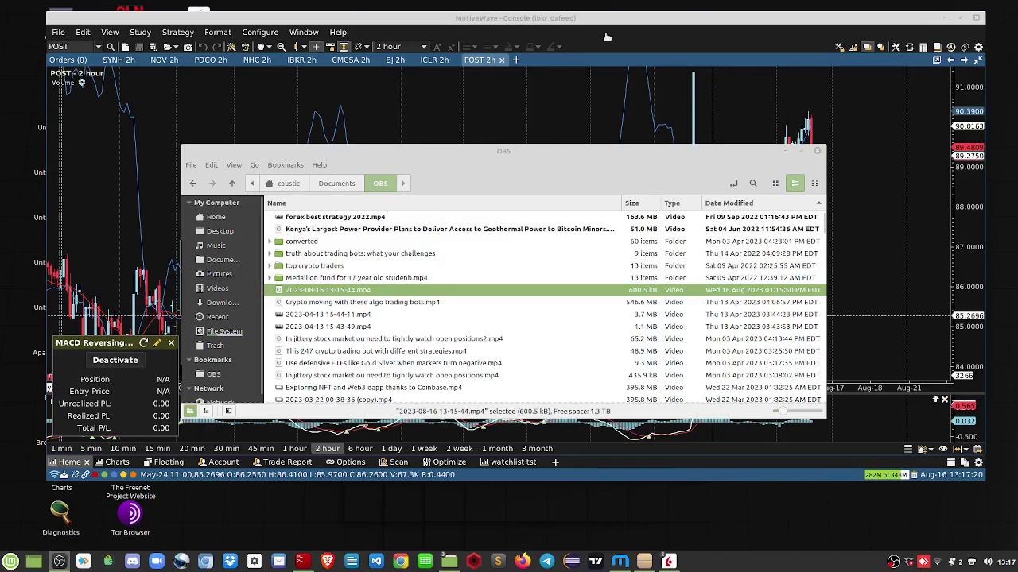
- Raise the MotiveWave console above the file manager, showing the NOV 2h chart
click(601, 48)
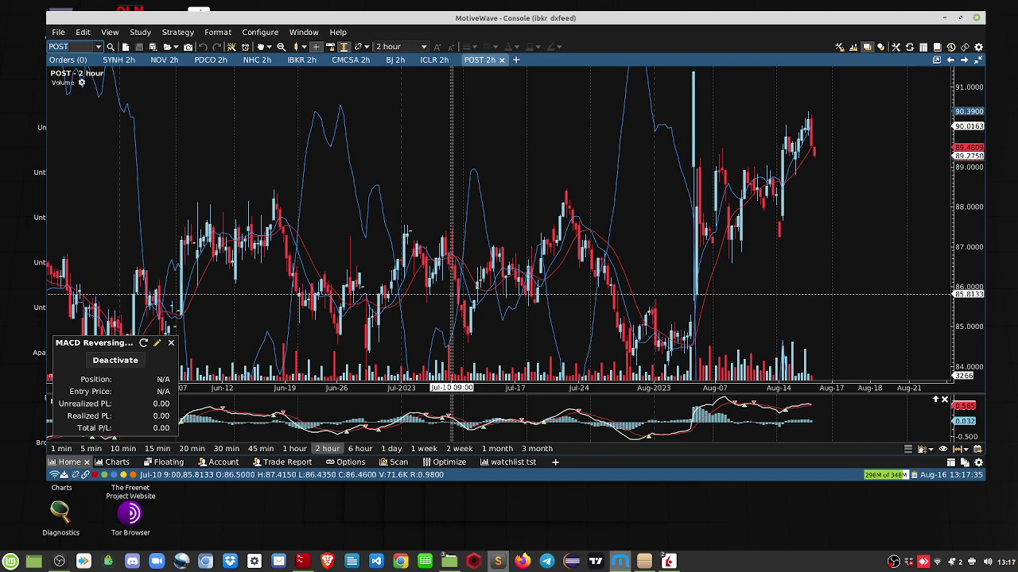
mouse_move(621, 562)
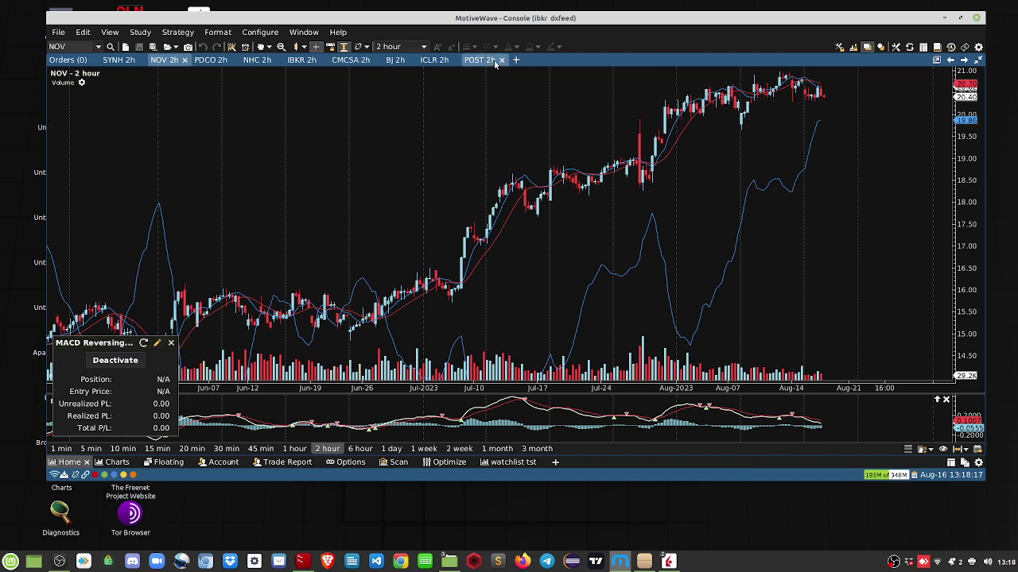
- Show the SYNH 2h chart with its MACD Reversing strategy panels
click(119, 60)
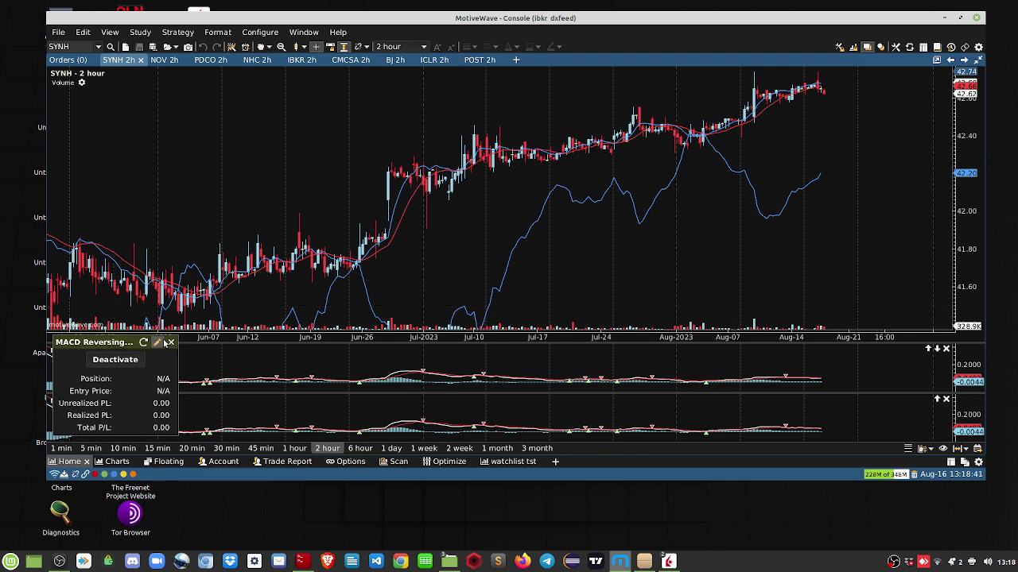
double_click(353, 231)
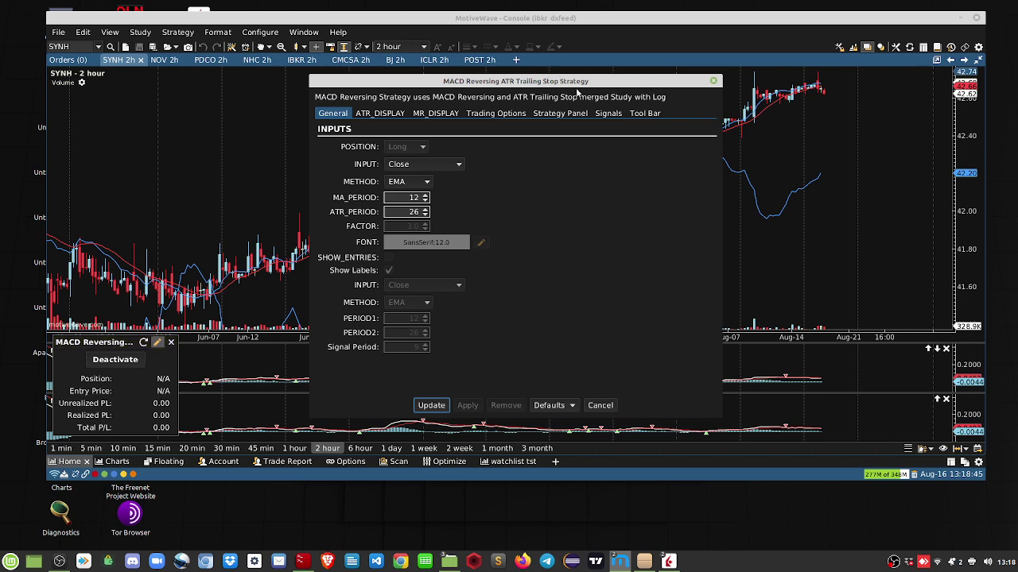
key(Escape)
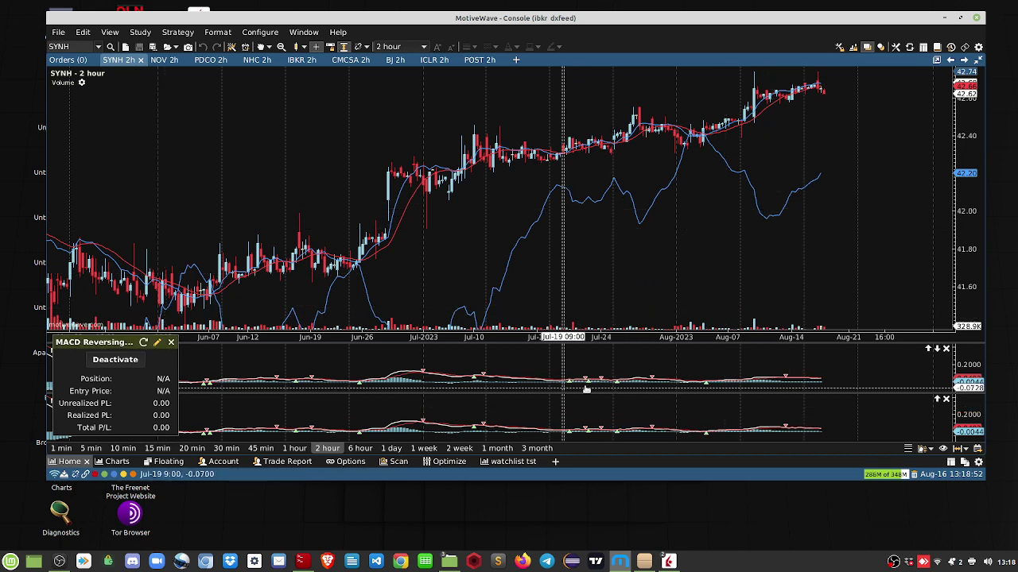
- Return to the NOV 2h chart, whose MACD Reversing strategy shows no position
click(164, 60)
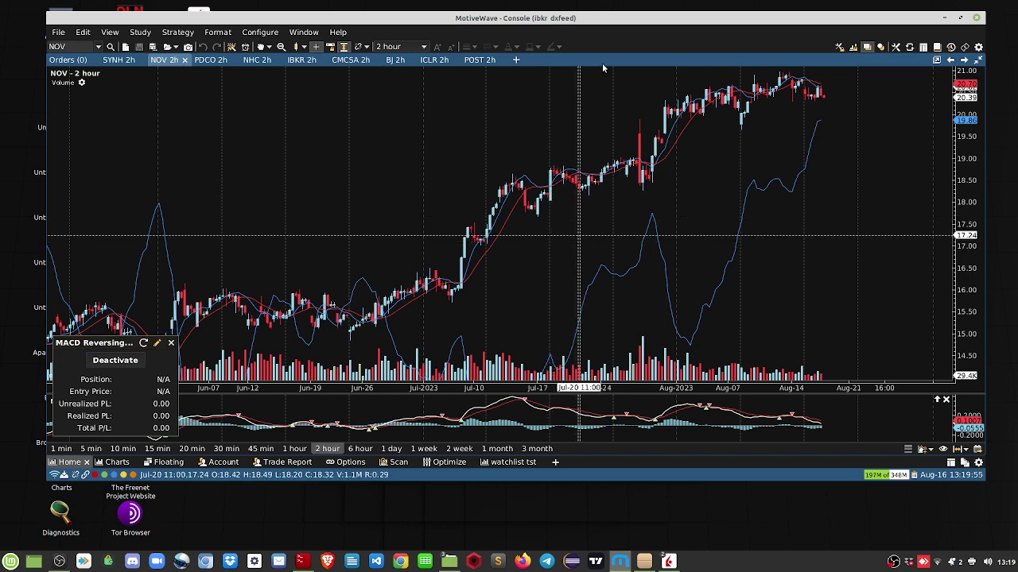
- Start a new 2-hour chart tab and pick the NASDAQ USD TSLA listing as its symbol
click(516, 61)
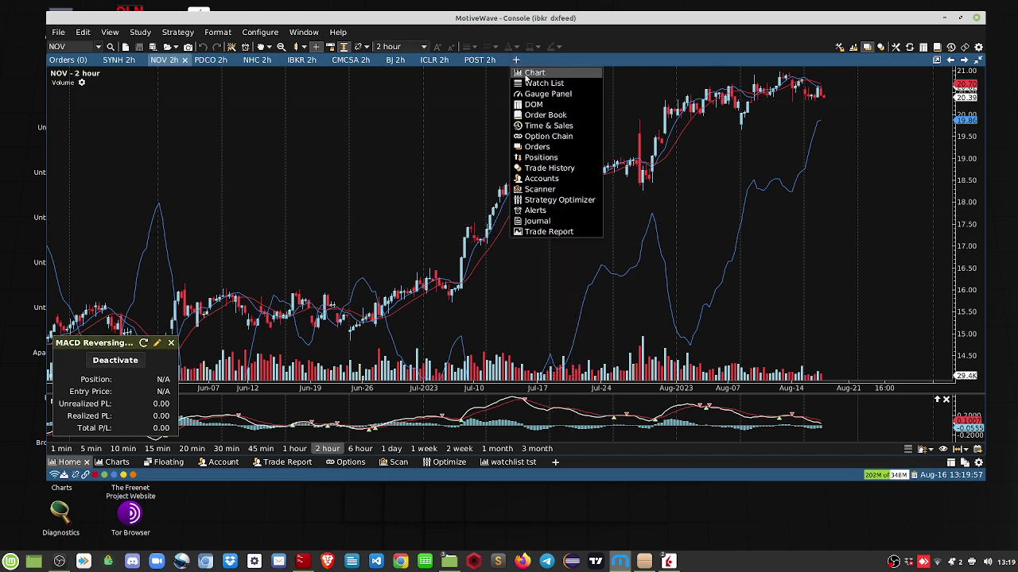
key(Return)
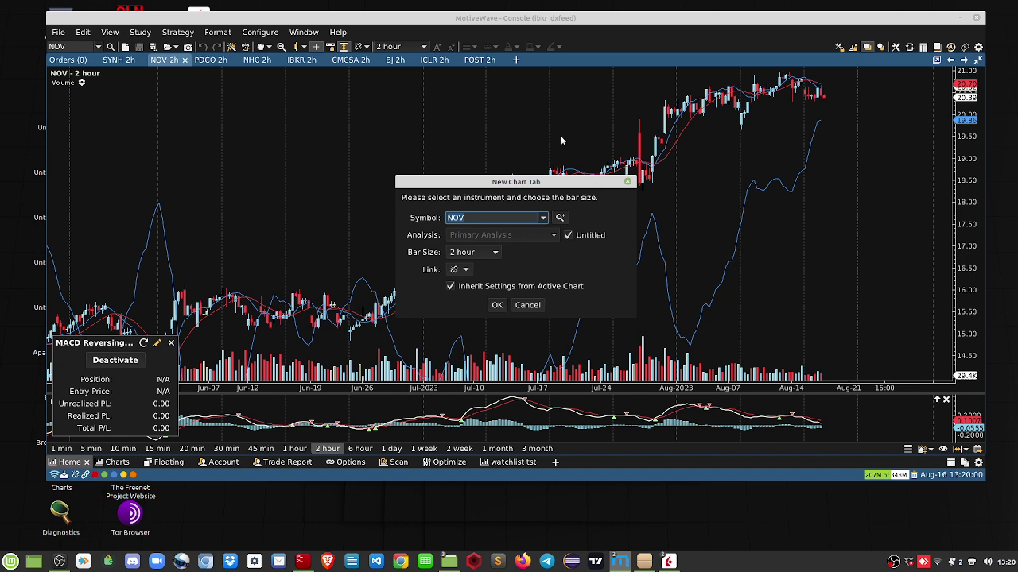
text(TSla)
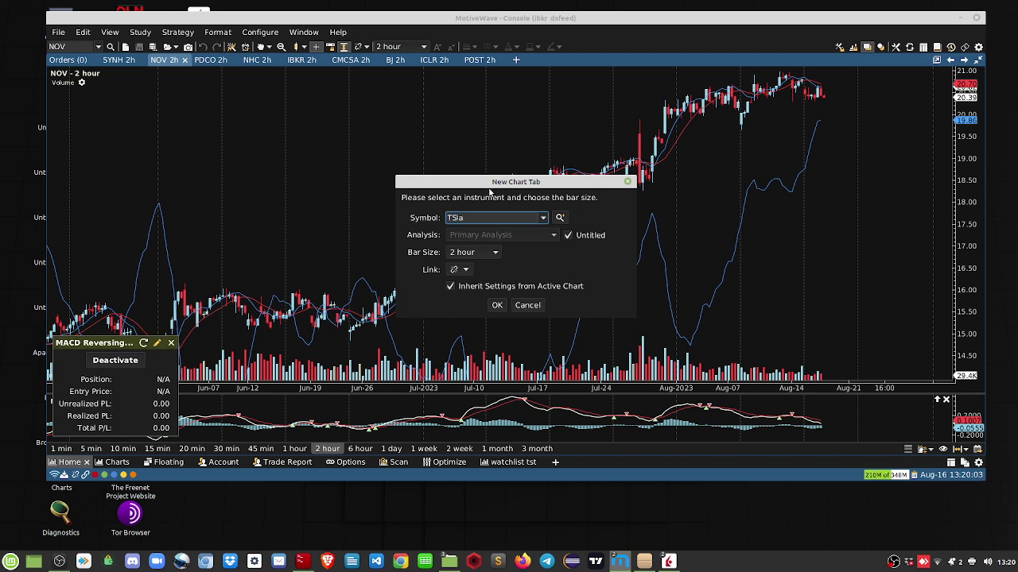
click(561, 218)
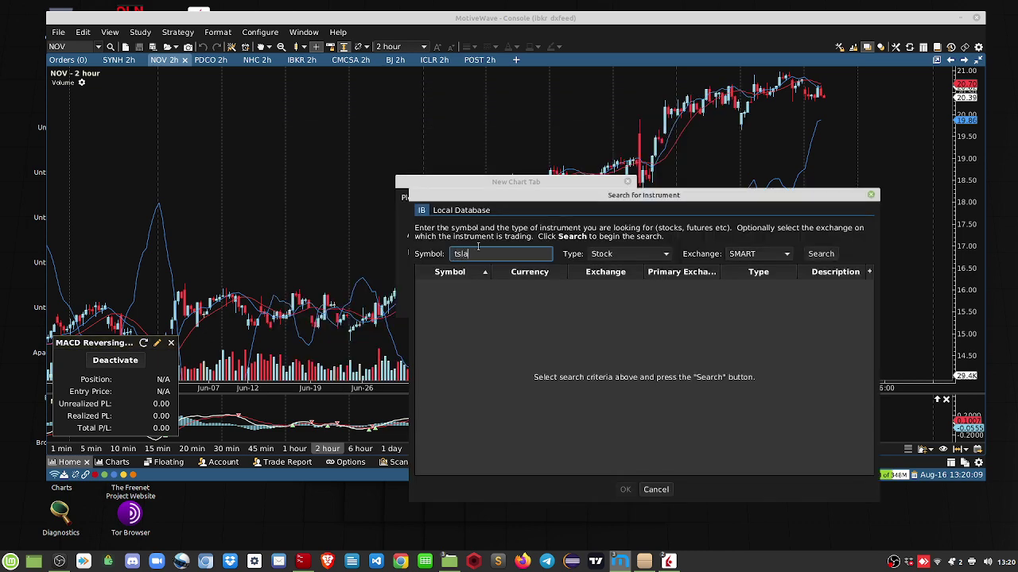
click(819, 256)
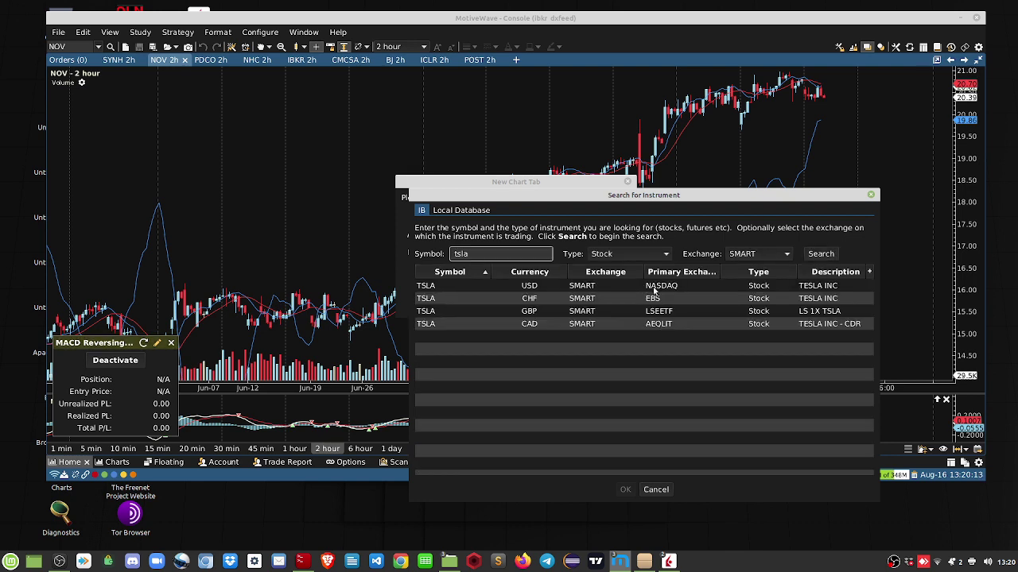
click(803, 291)
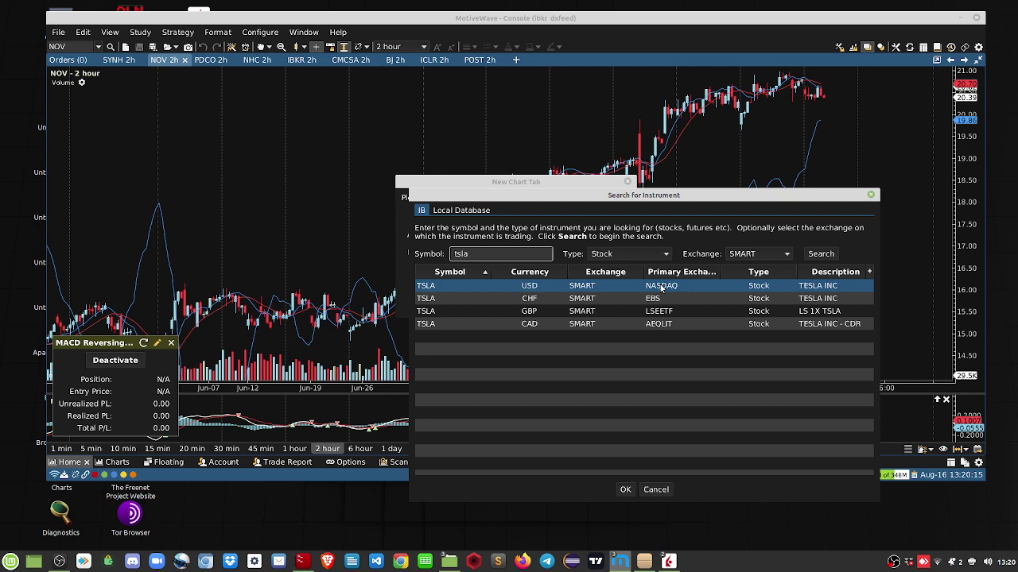
double_click(661, 288)
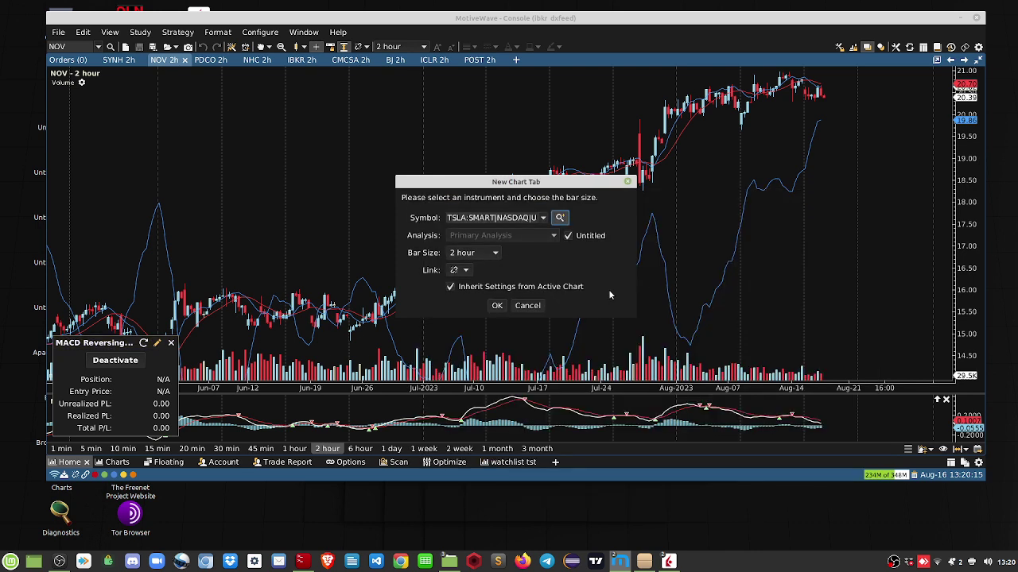
- Create the TSLA 2-hour chart tab, then close it
click(496, 306)
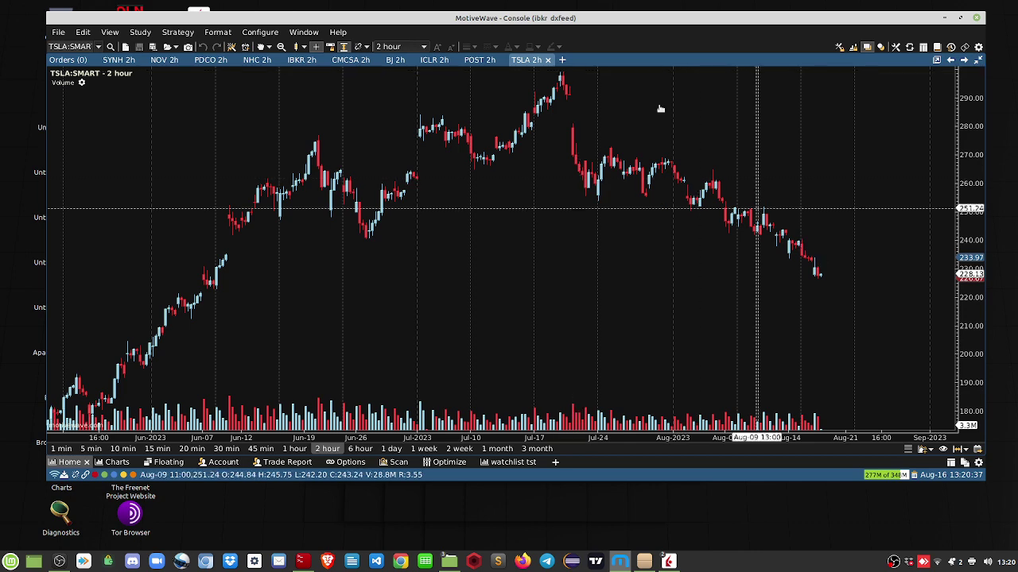
click(548, 60)
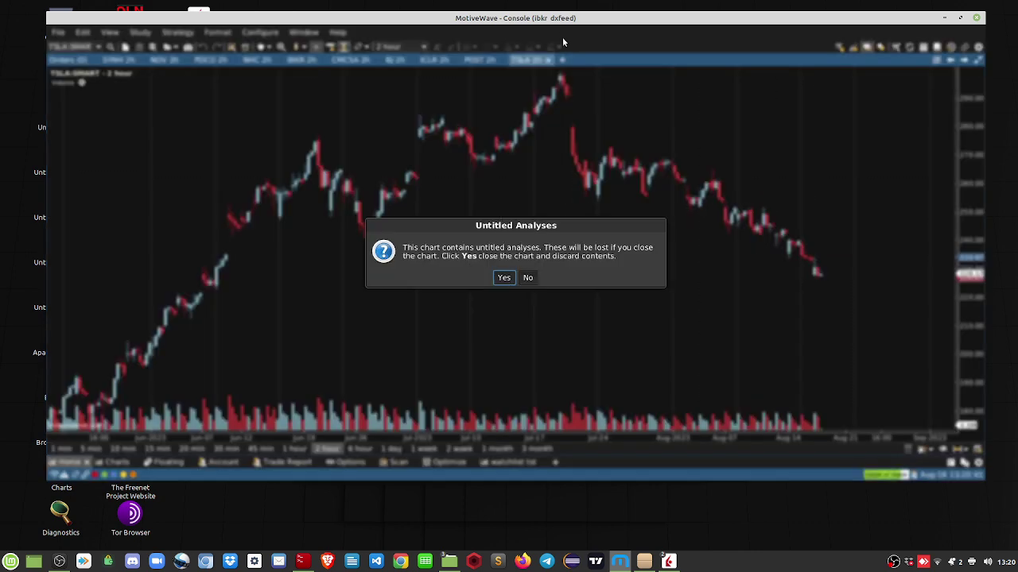
- Discard the TSLA tab's untitled analyses and begin another new chart tab
key(Return)
click(518, 60)
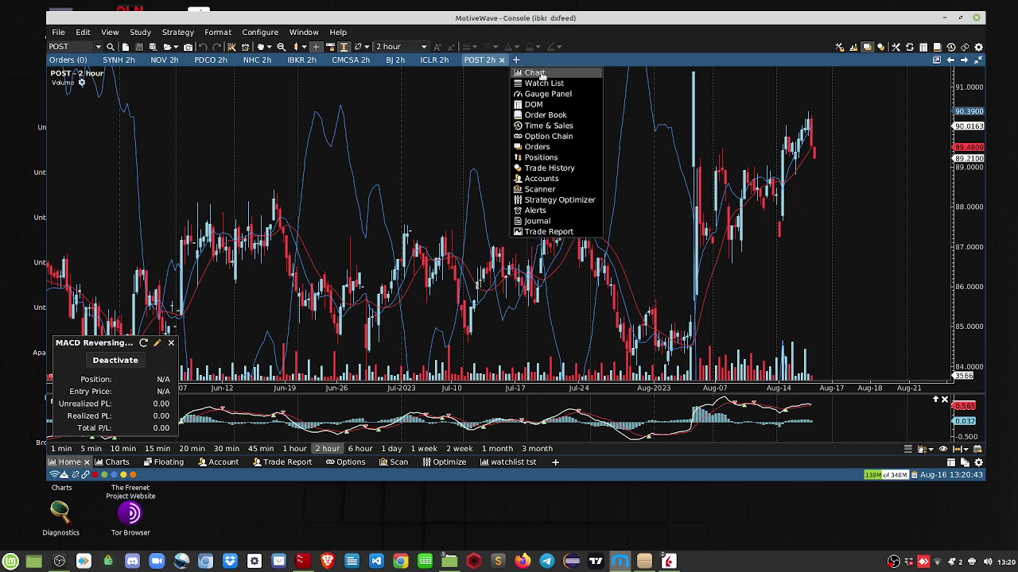
click(541, 77)
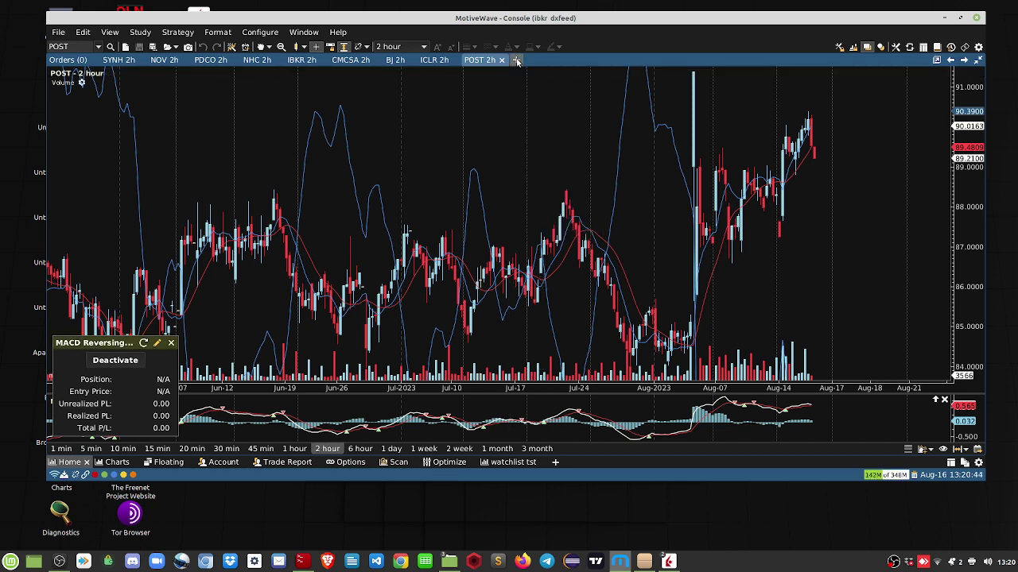
click(518, 61)
click(531, 73)
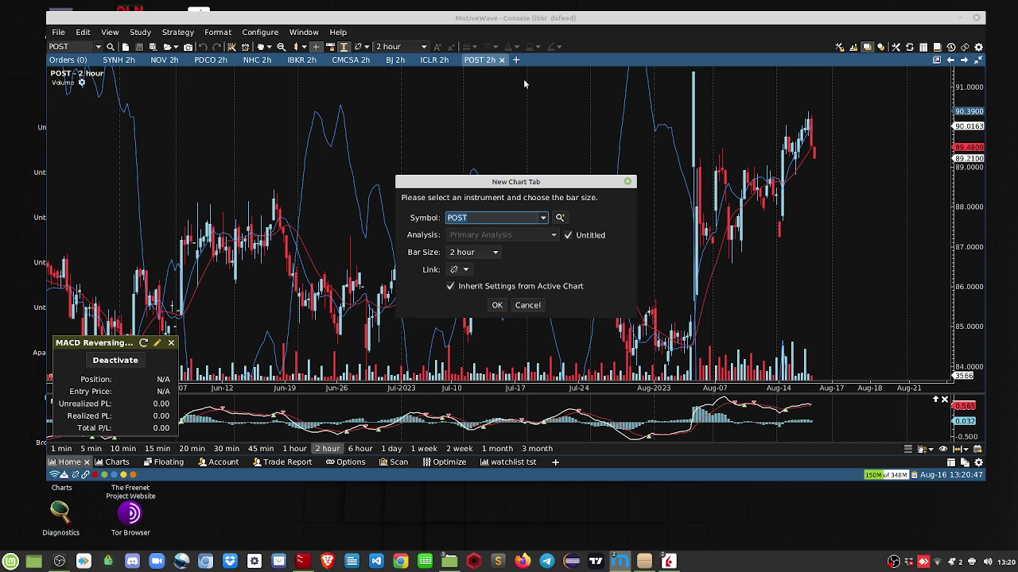
- Search for nvda and choose the USD NASDAQ NVDA listing as the instrument
key(Down)
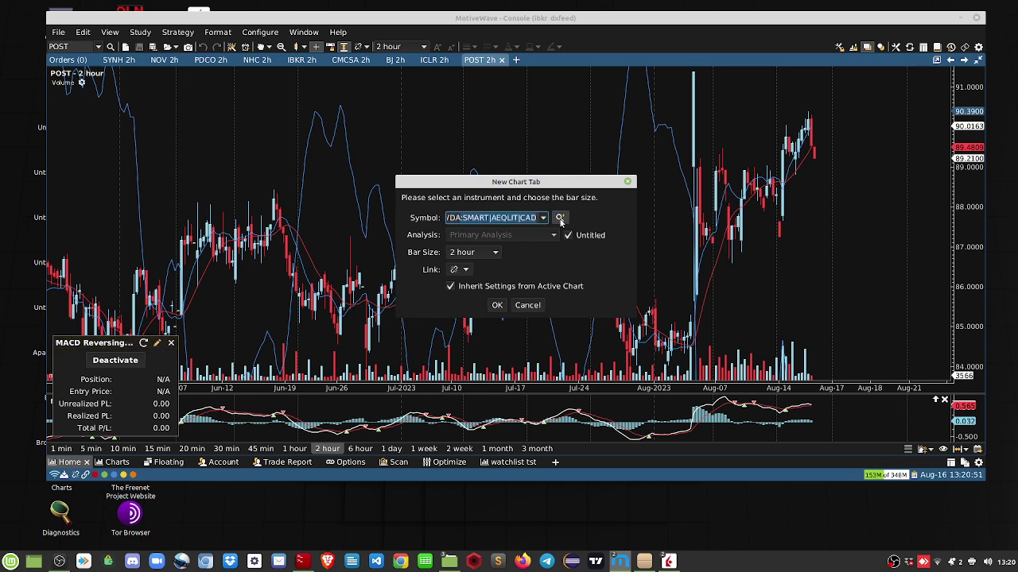
click(560, 219)
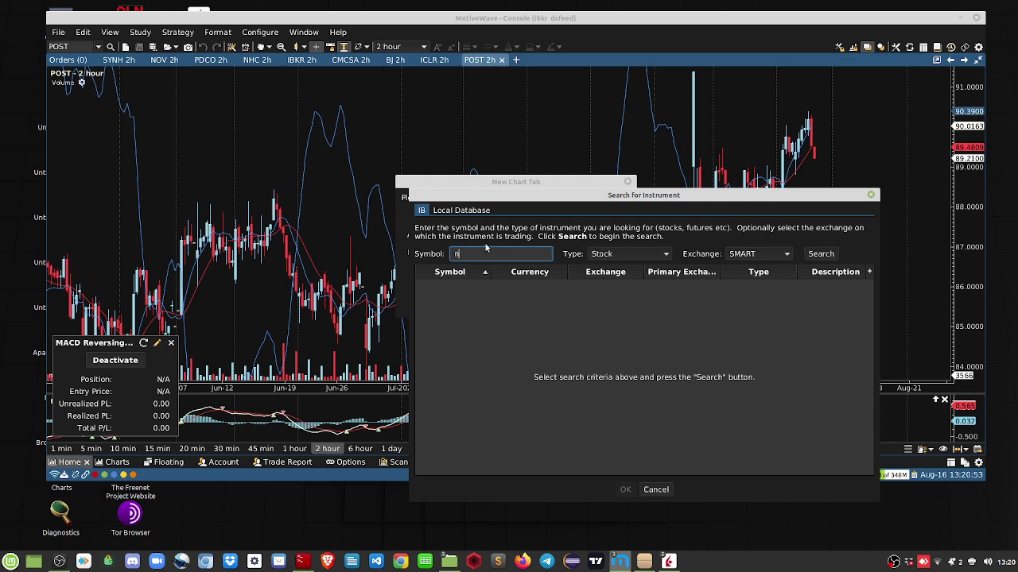
click(821, 253)
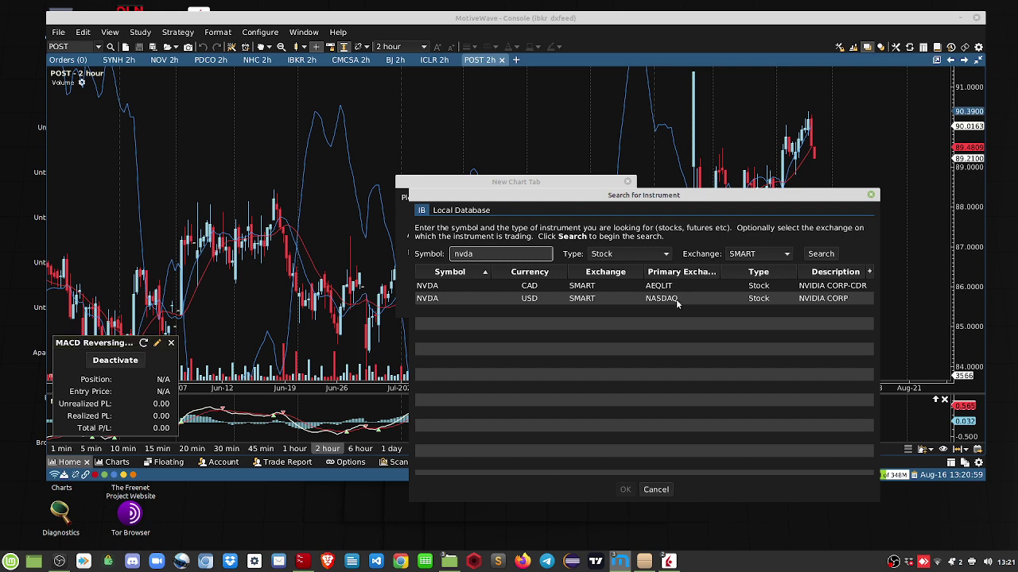
click(590, 302)
click(625, 489)
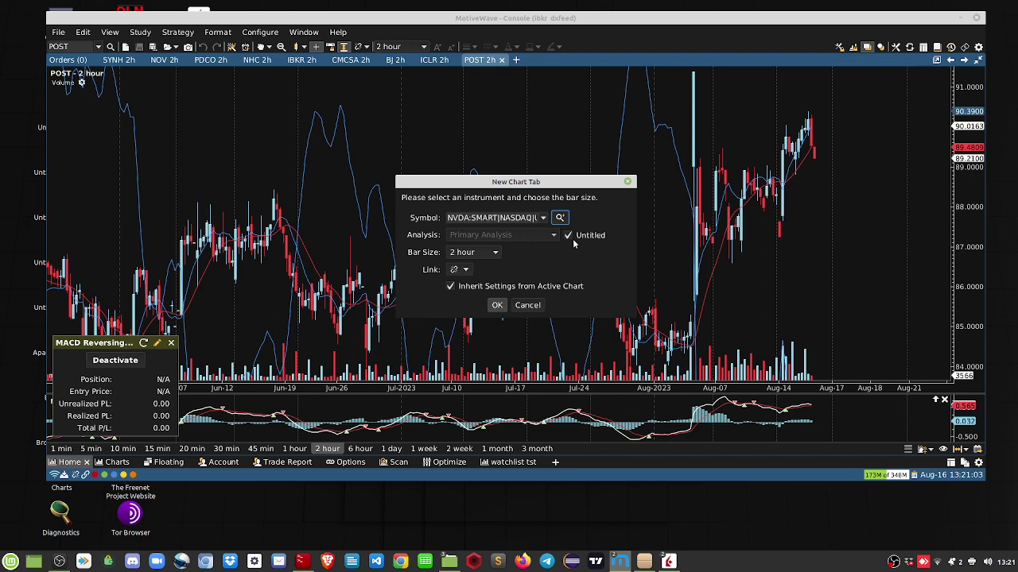
- Create the NVDA chart, switch it to 1-day bars, then close that tab
key(Return)
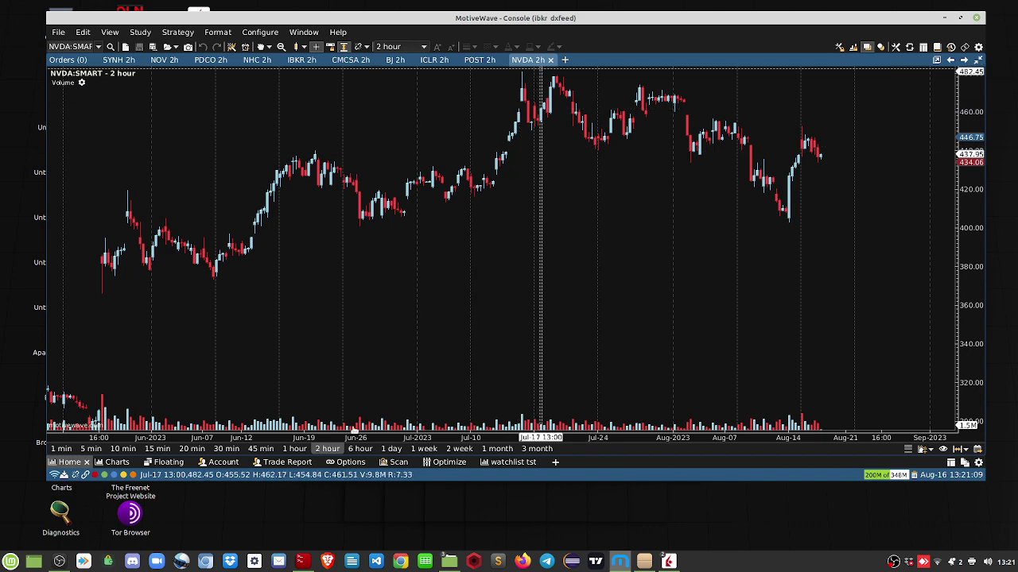
click(391, 448)
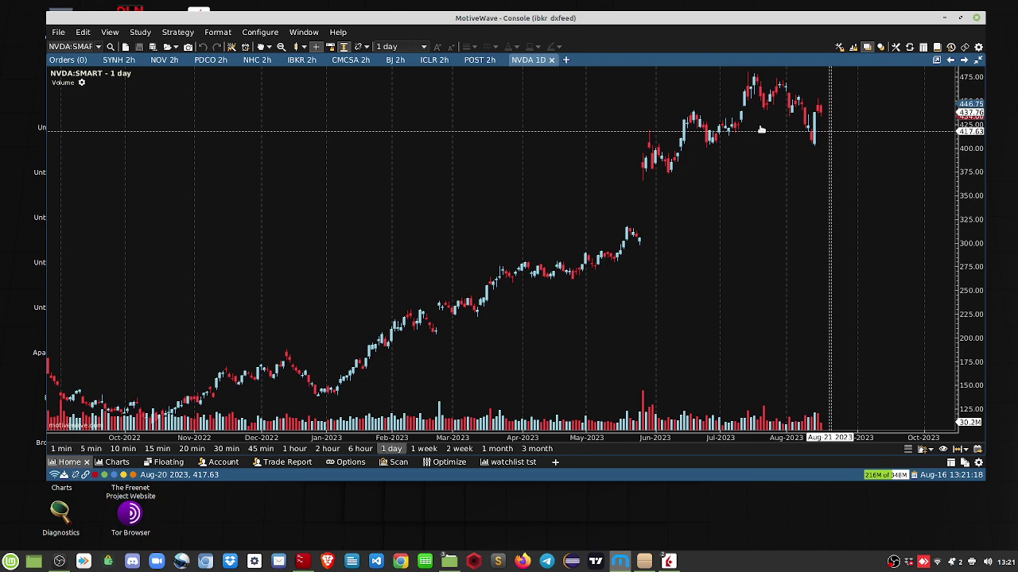
click(550, 60)
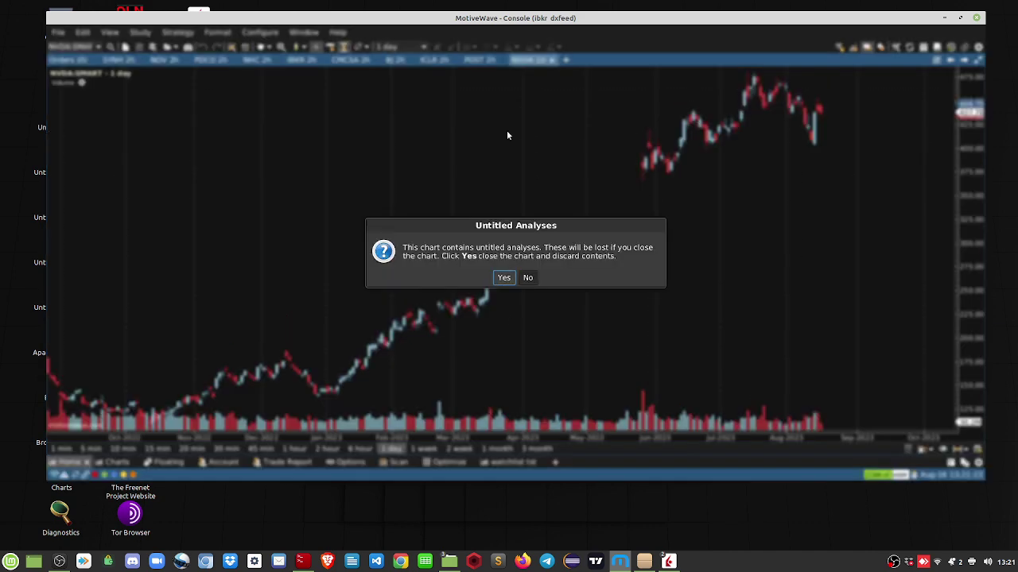
- Discard the NVDA tab's analyses and create a GOOG 2-hour chart tab
key(Return)
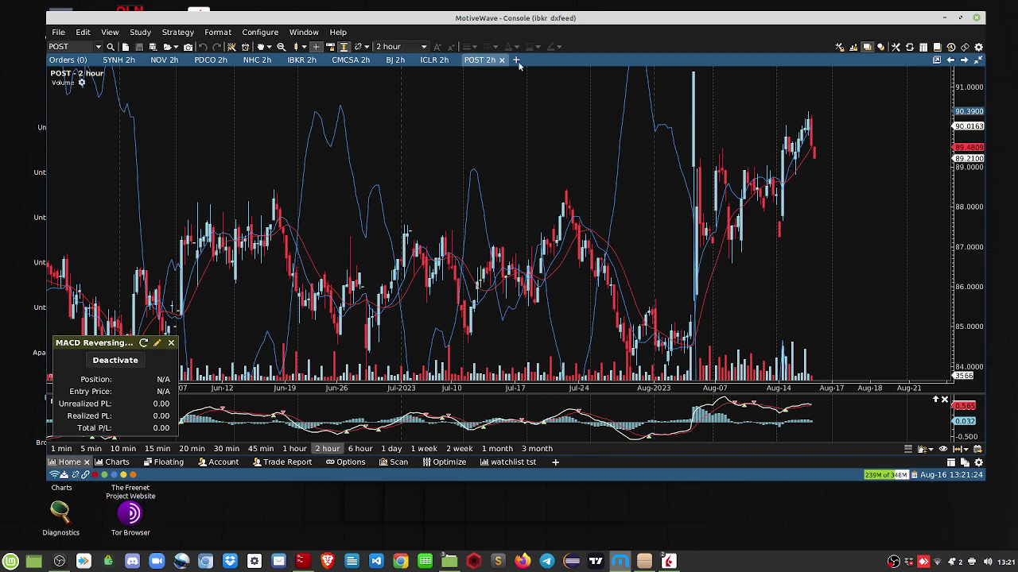
click(516, 61)
click(531, 76)
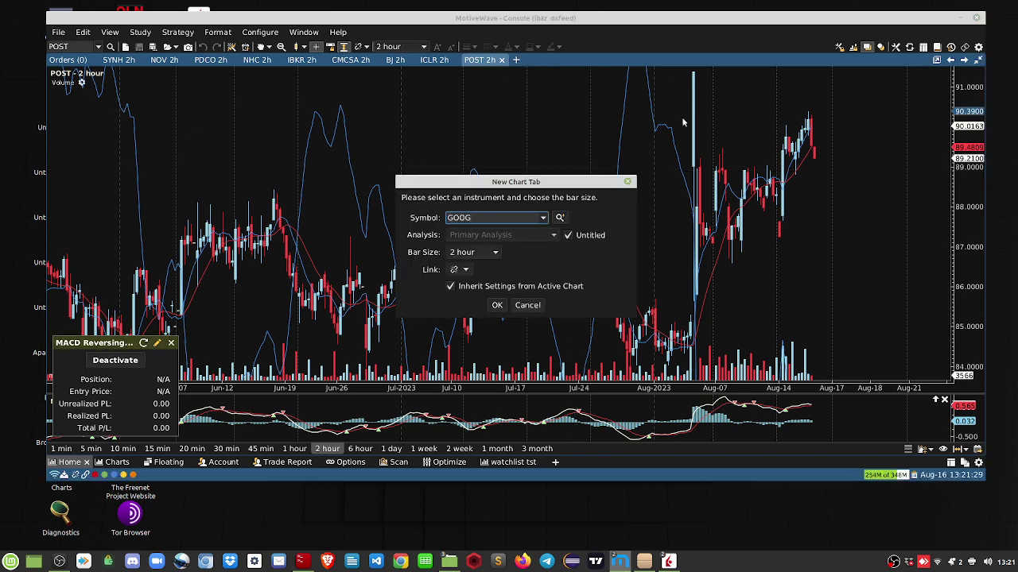
click(498, 306)
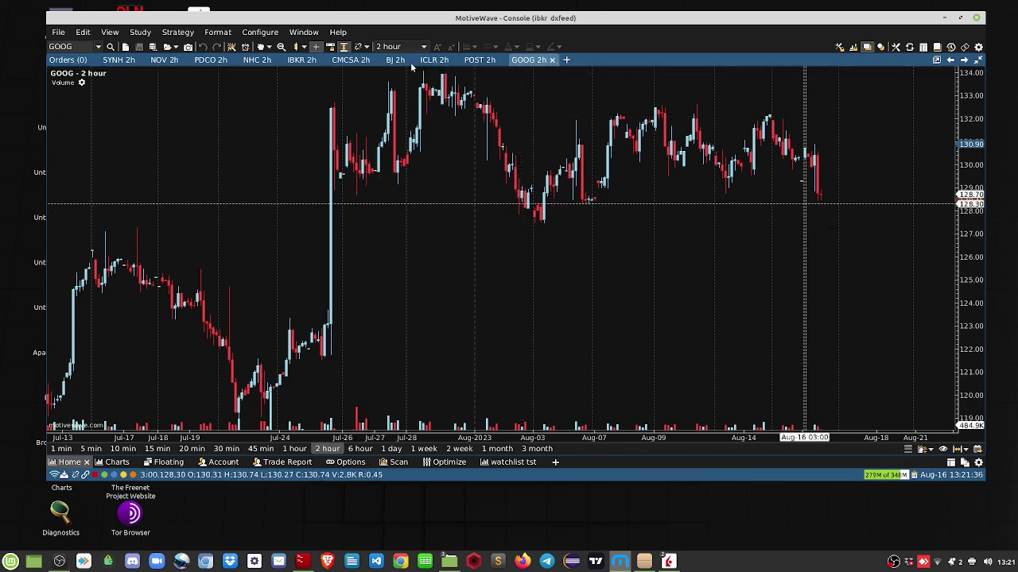
- Return to the NOV 2h chart, its MACD Reversing strategy at 0.00 P/L
click(163, 60)
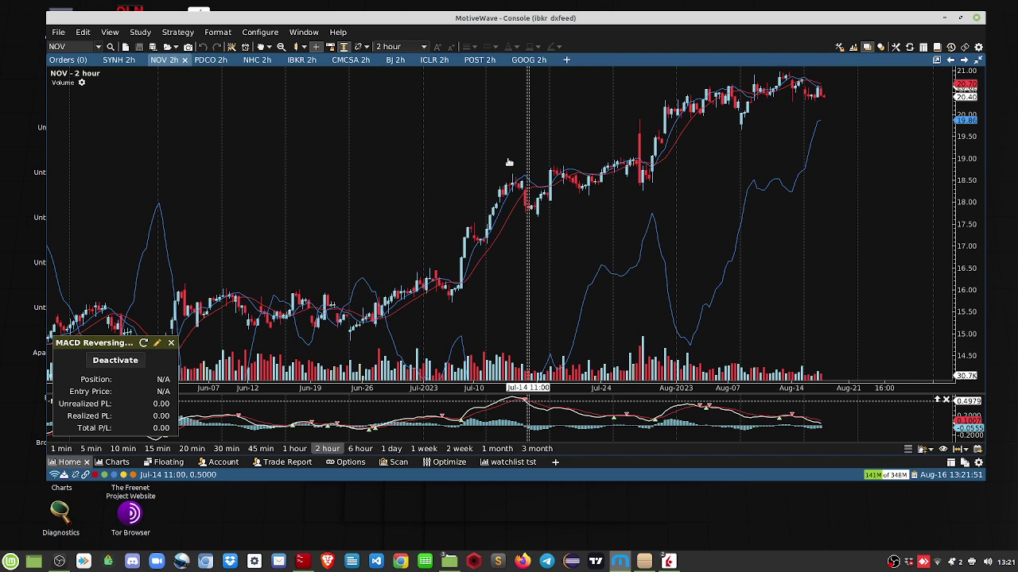
- Show the PDCO 2h chart, its MACD Reversing strategy at 0.00 P/L
click(211, 60)
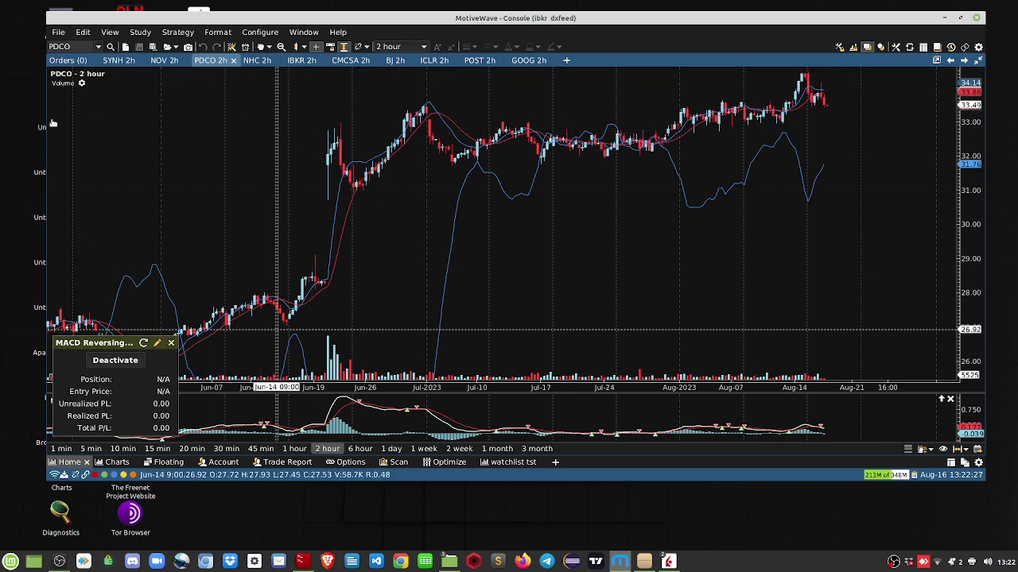
- Switch to the NHC 2-hour chart and open its MACD Reversing strategy settings
click(256, 62)
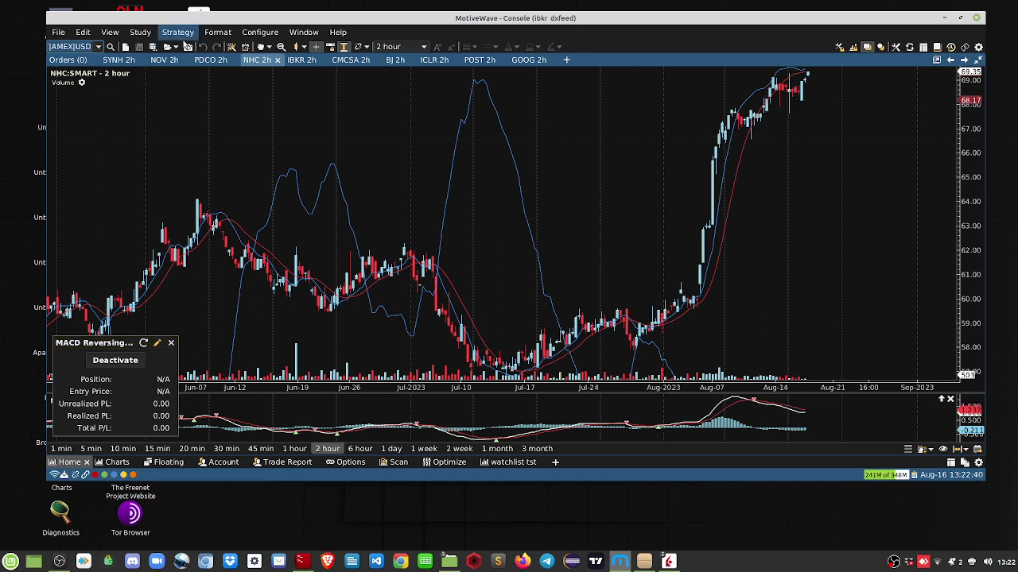
click(178, 33)
mouse_move(209, 55)
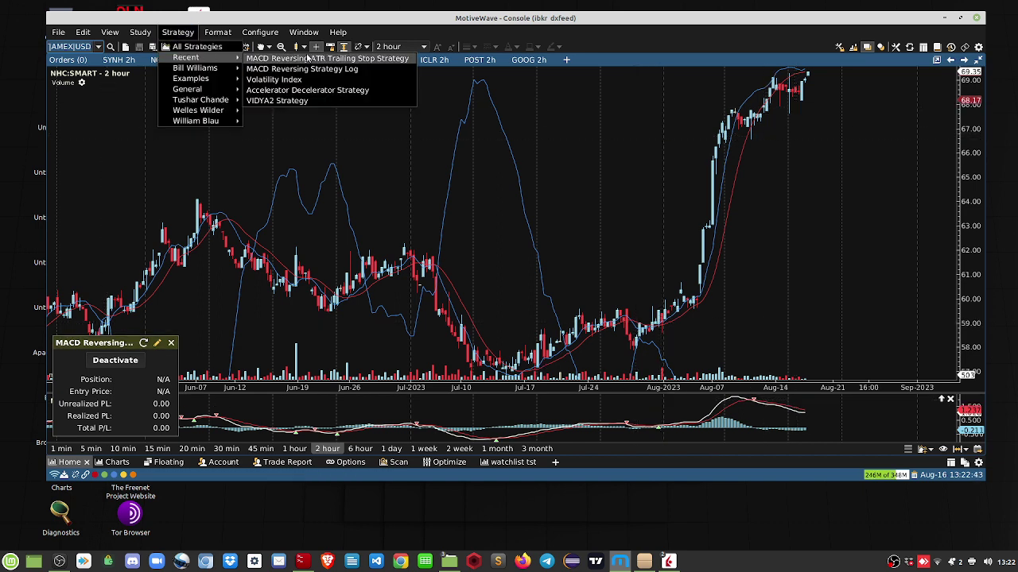
click(164, 349)
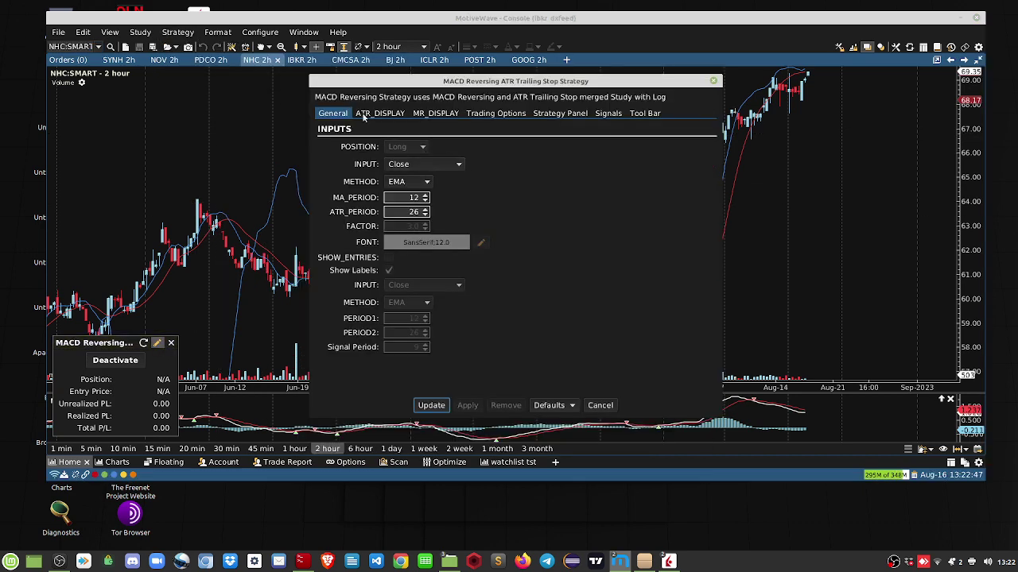
- Review the ATR, MR, trading and panel settings tabs, then close the dialog
click(384, 115)
click(436, 114)
click(495, 113)
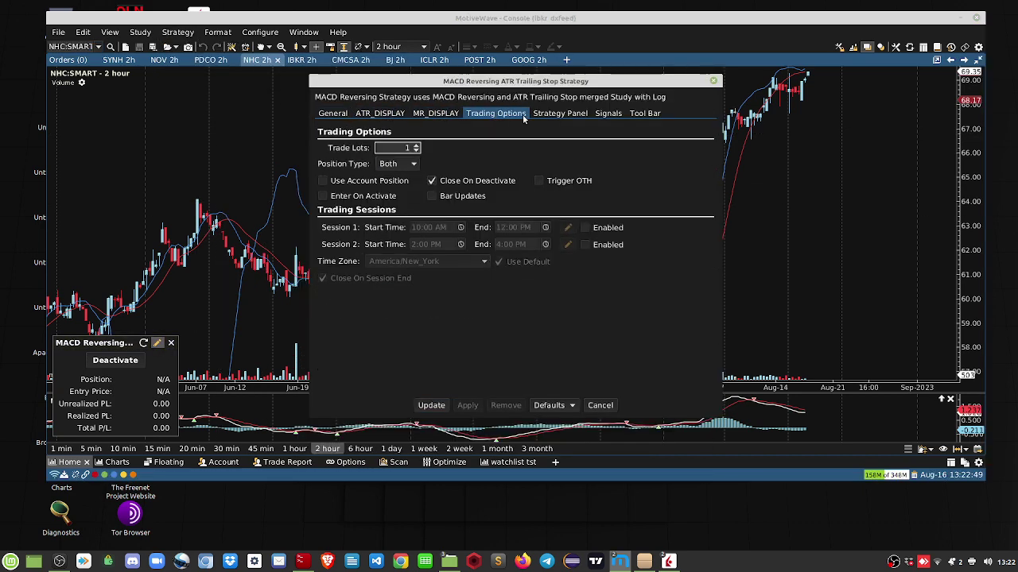
click(560, 112)
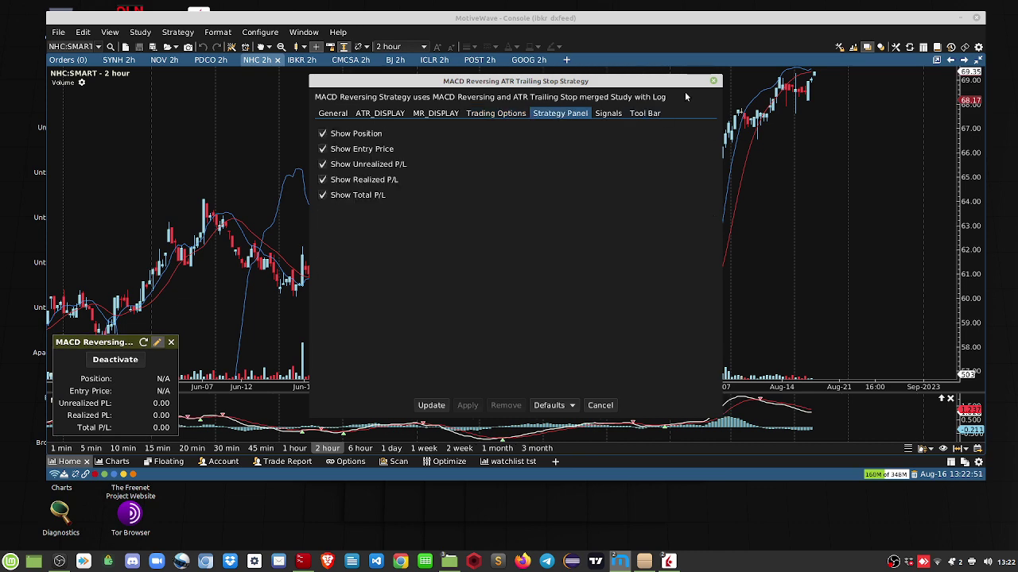
click(713, 80)
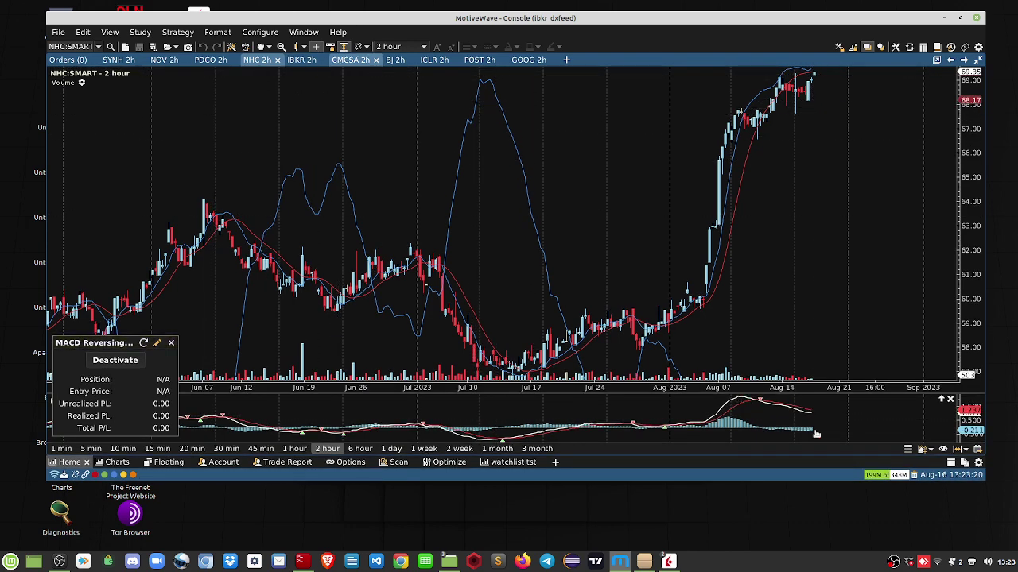
- Show the IBKR 2-hour chart after a brief look at the GOOG tab
click(296, 63)
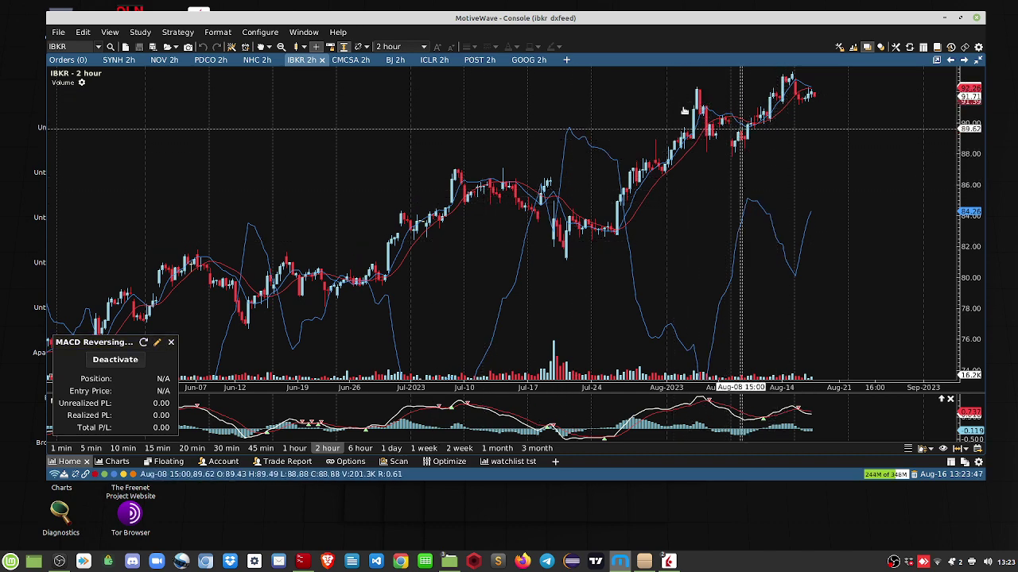
click(530, 61)
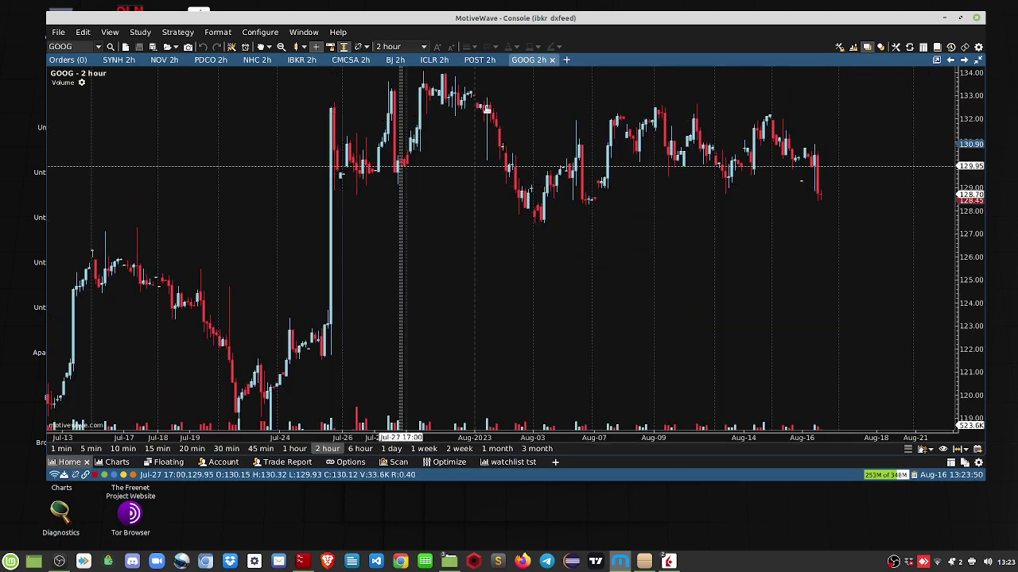
scroll(543, 199, up, 3)
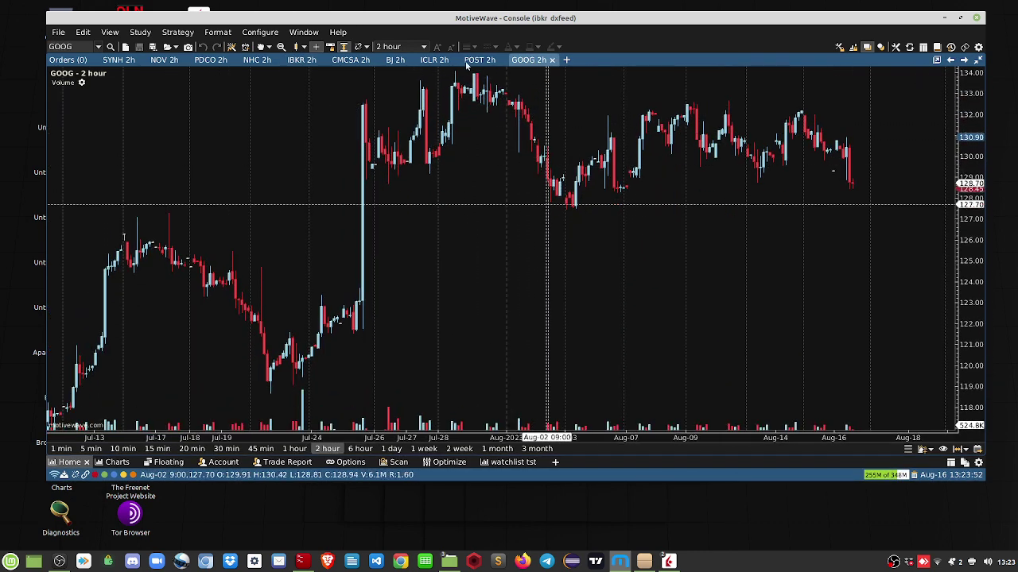
click(302, 60)
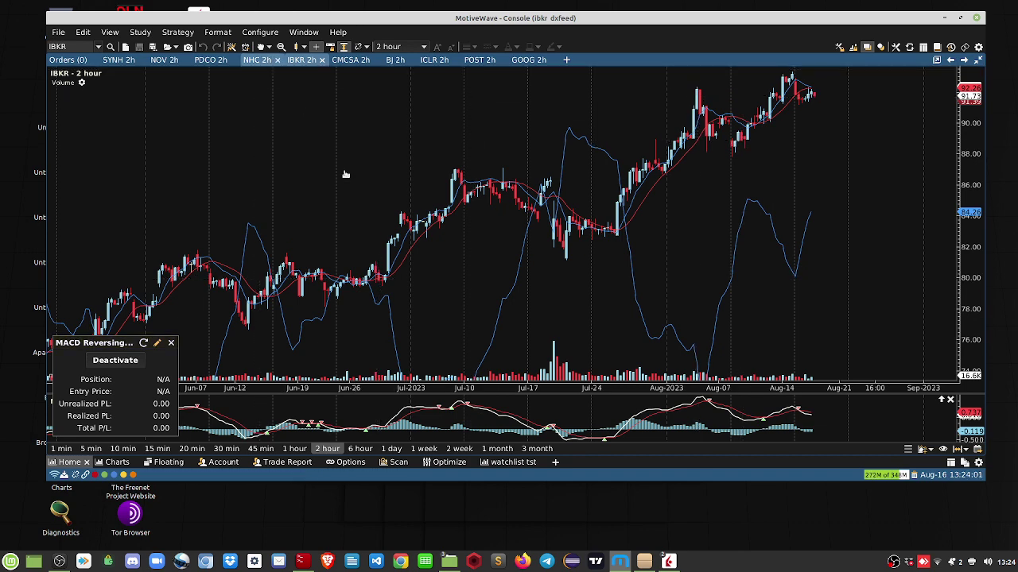
click(257, 60)
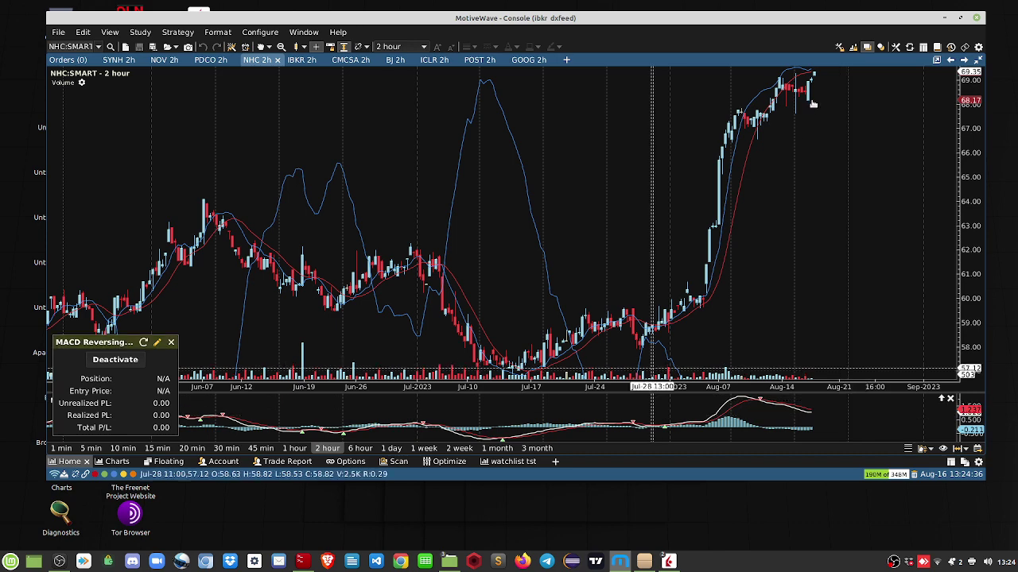
click(301, 60)
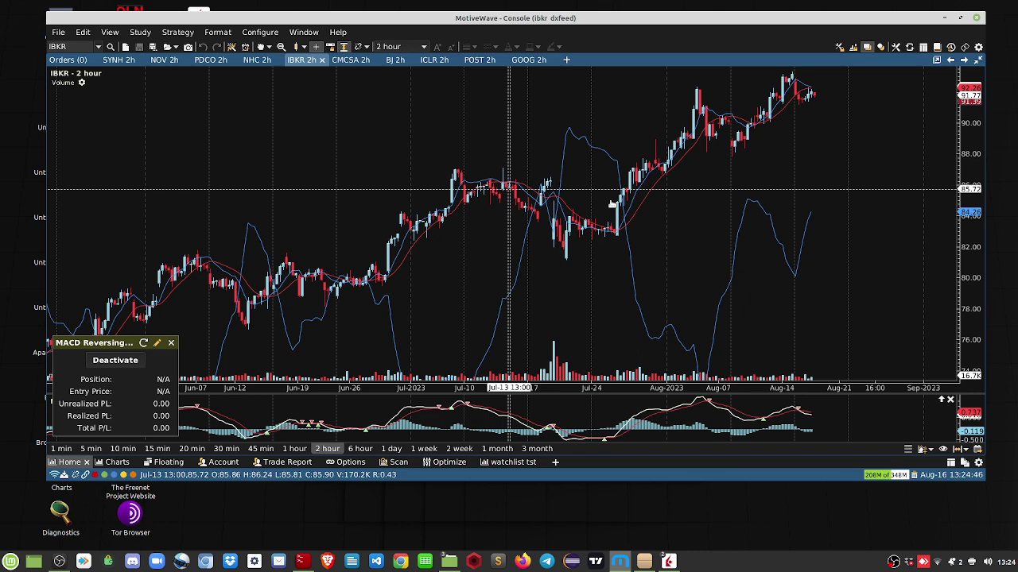
click(529, 60)
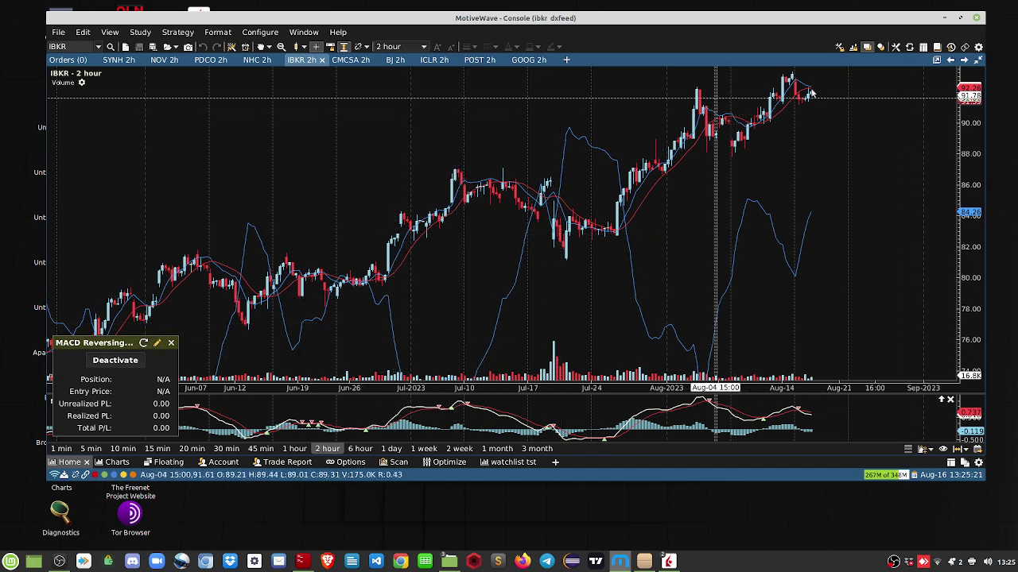
- Pass through the CMCSA 2-hour chart to reach the BJ 2-hour chart
click(347, 61)
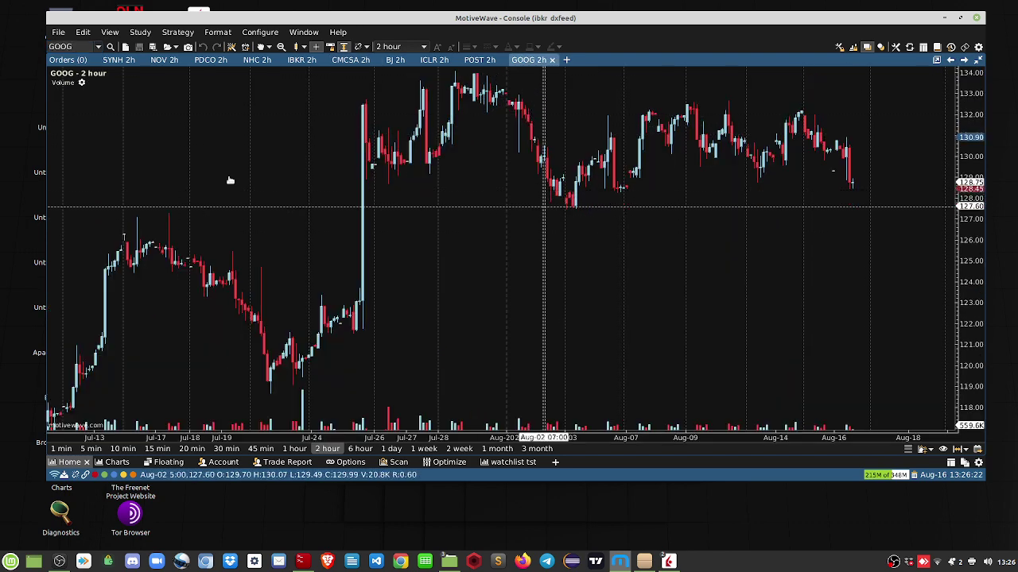
click(395, 60)
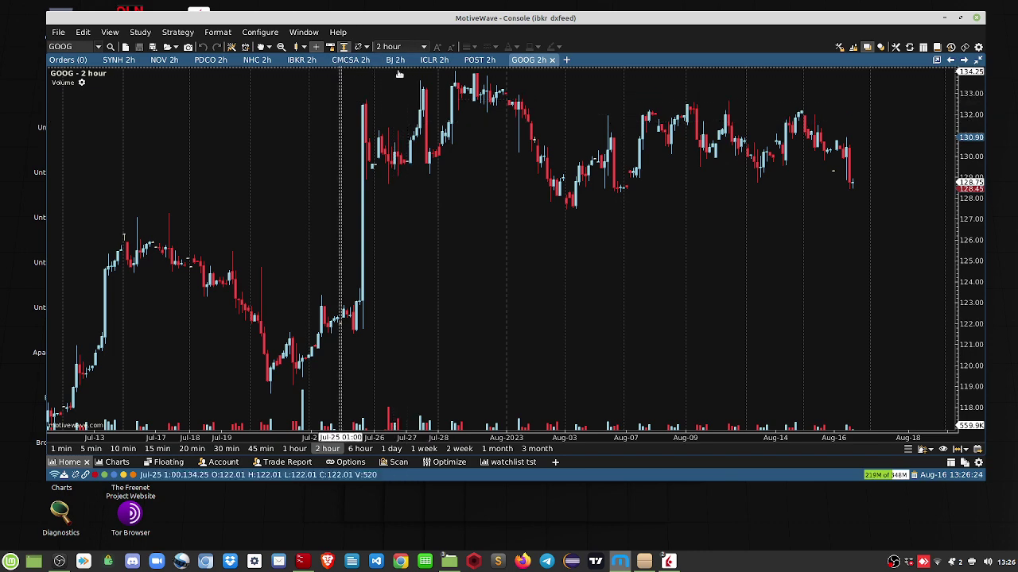
- Cycle through the BJ and ICLR 2-hour charts, ending on the NHC 2-hour chart
click(401, 62)
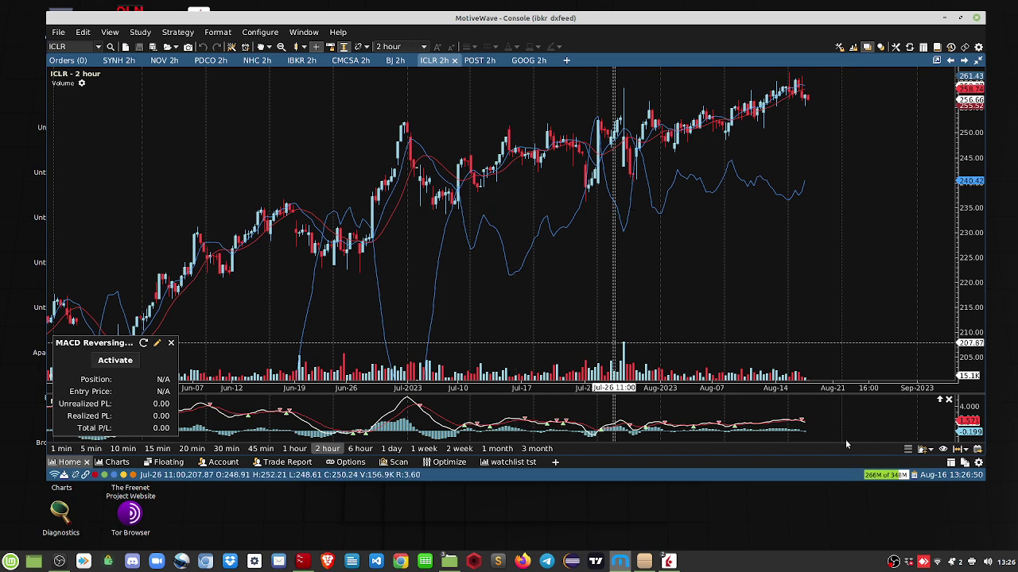
click(528, 60)
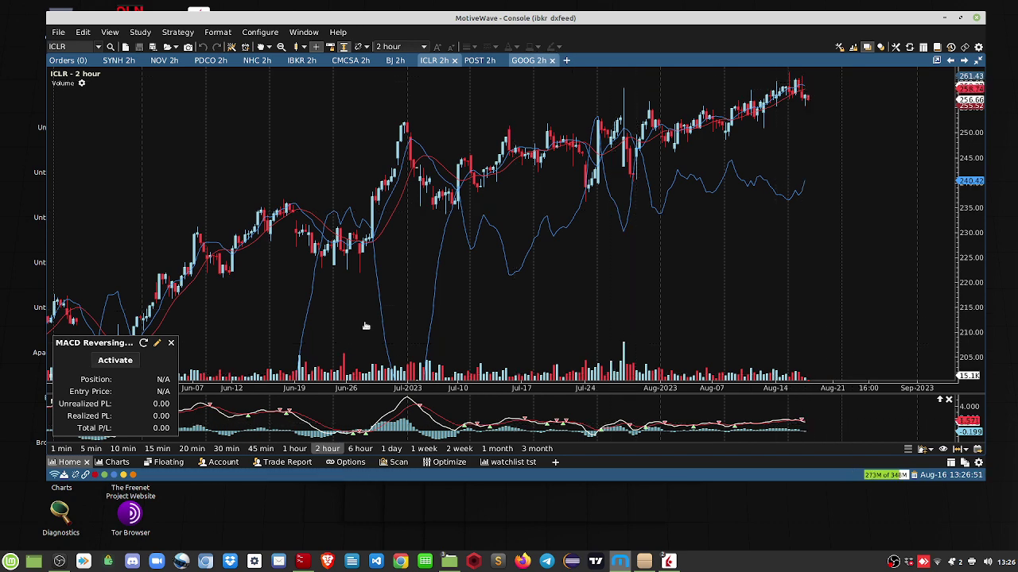
click(395, 60)
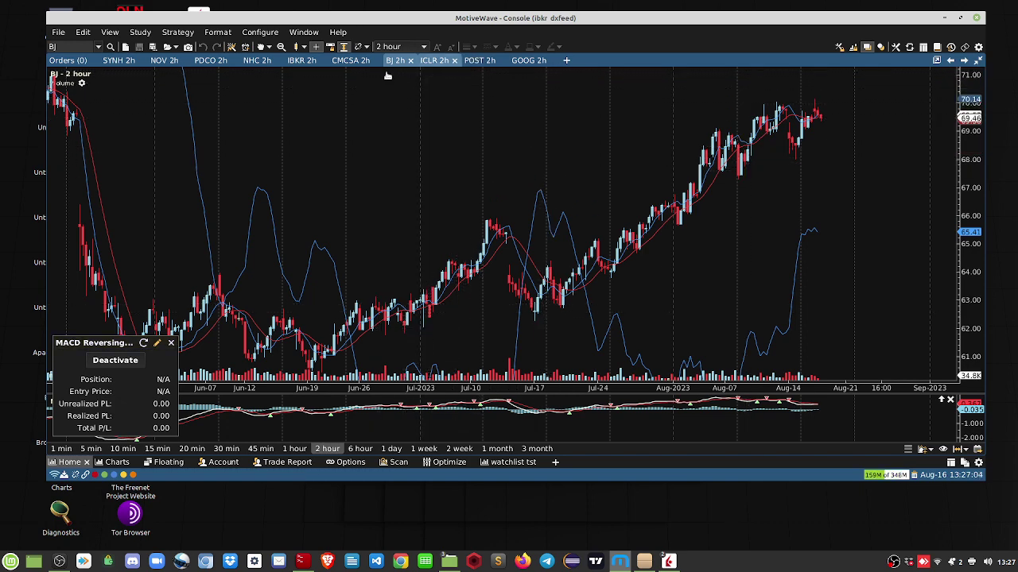
click(431, 61)
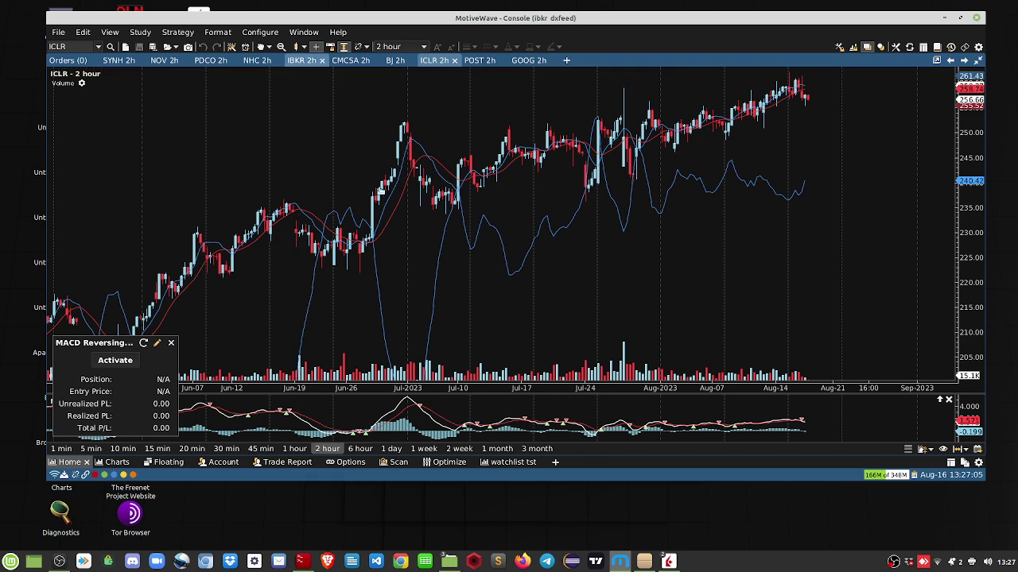
click(257, 61)
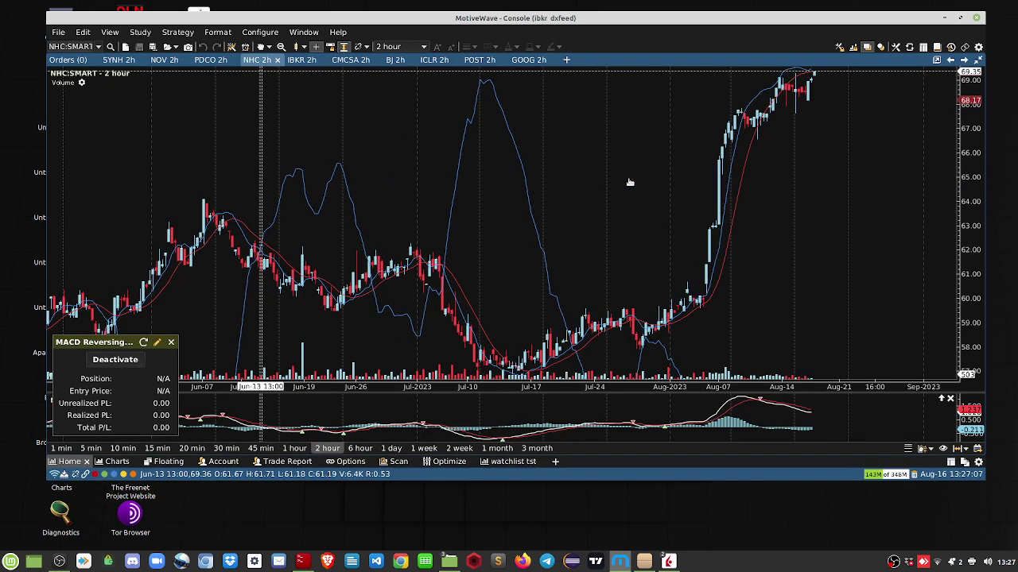
- Display the ICLR 2-hour chart with its inactive MACD Reversing strategy
click(438, 61)
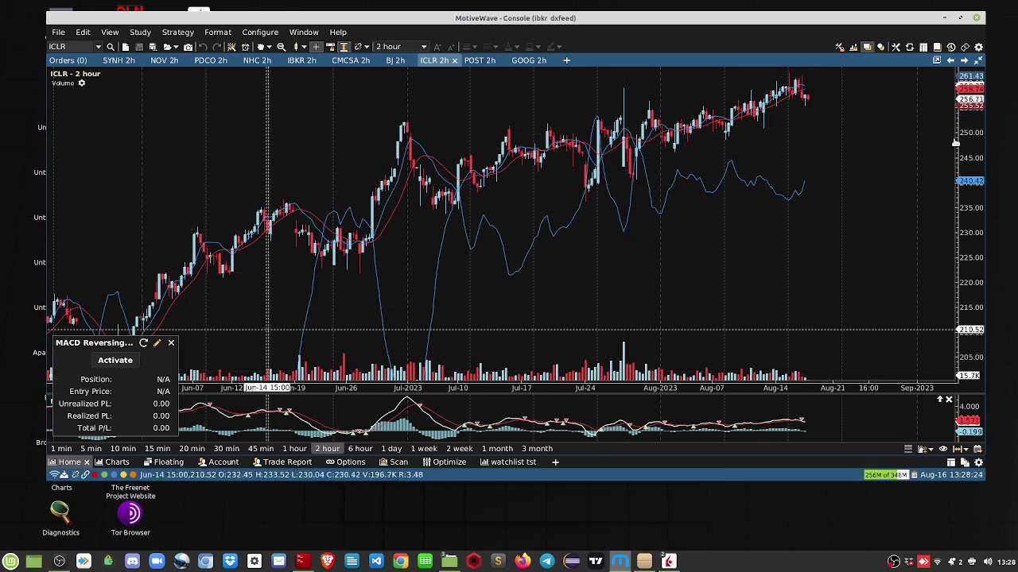
- Display the POST 2-hour chart with its switched-off MACD Reversing strategy panel
click(478, 61)
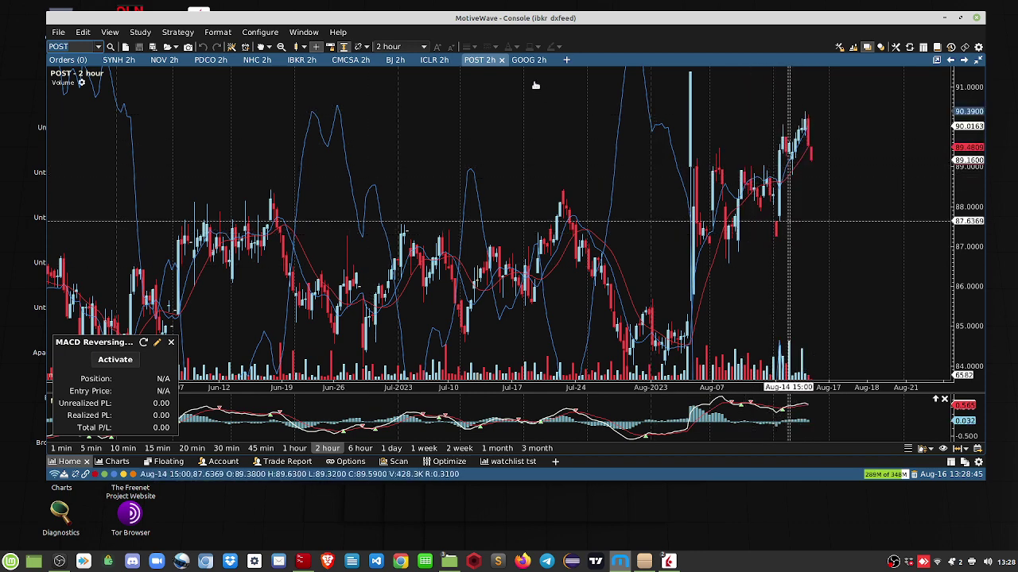
- Close the POST 2h chart tab, answering Yes in the Untitled Analyses prompt
click(501, 60)
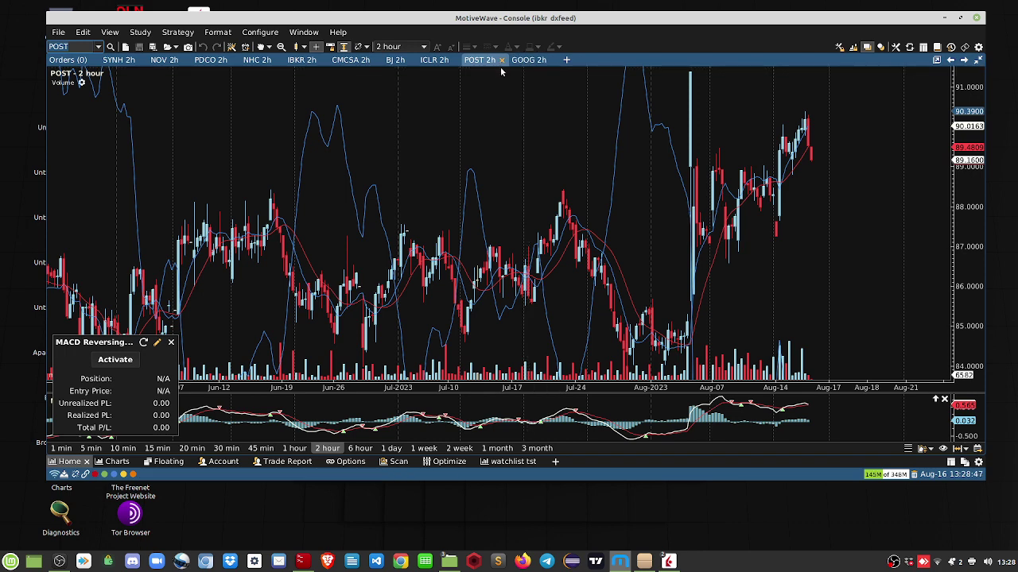
click(504, 278)
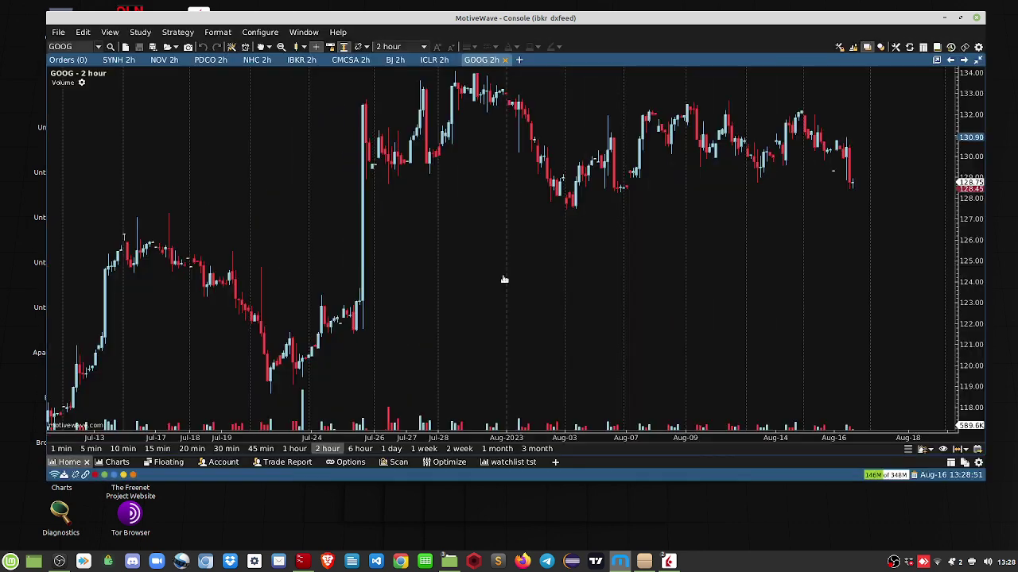